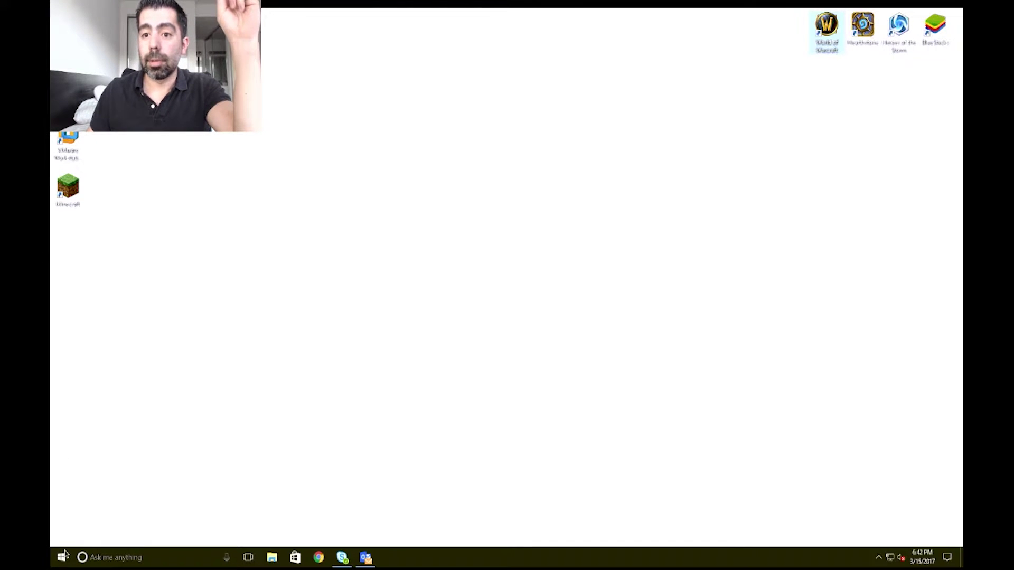
- Open Windows Settings and view the Update & security page, returning to the settings home page
{"action": "left_click", "coordinate": [64, 561]}
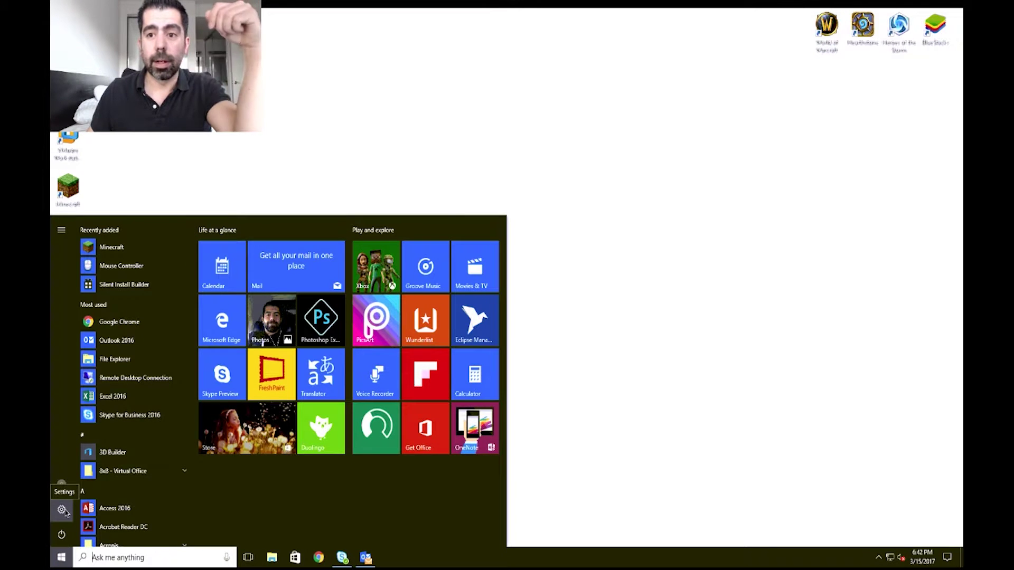
{"action": "left_click", "coordinate": [61, 509]}
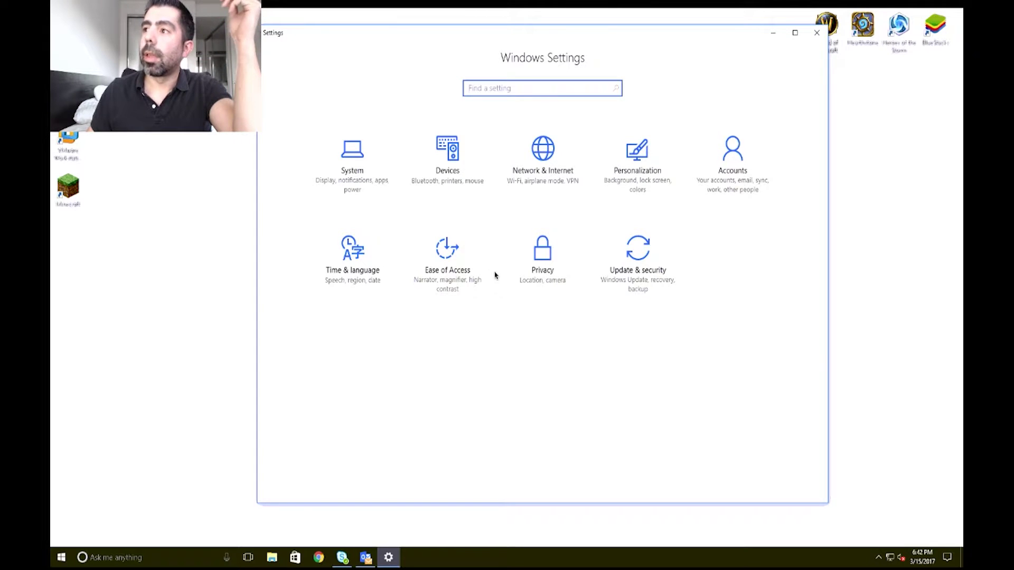
{"action": "left_click", "coordinate": [634, 279]}
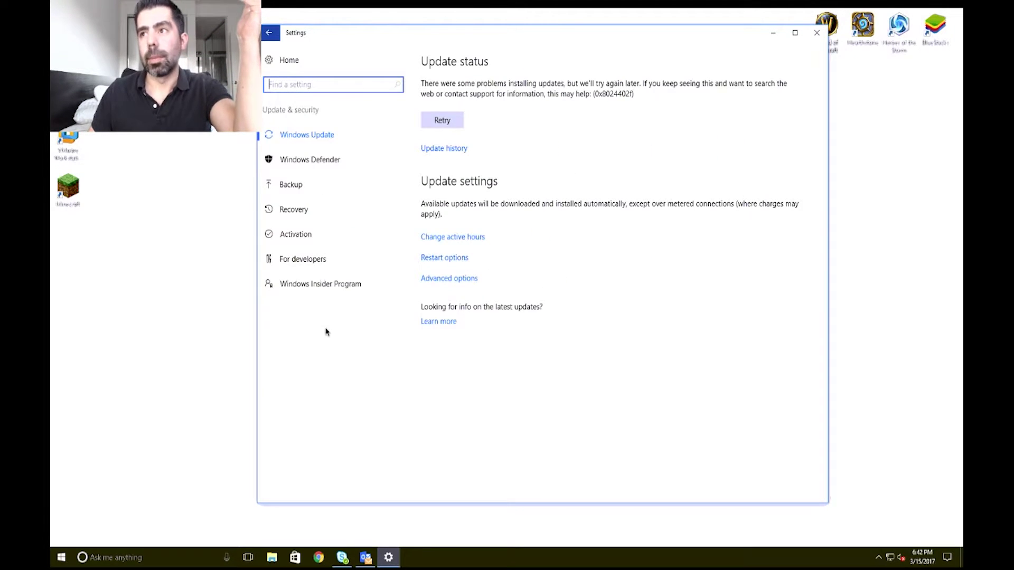
{"action": "left_click", "coordinate": [269, 35]}
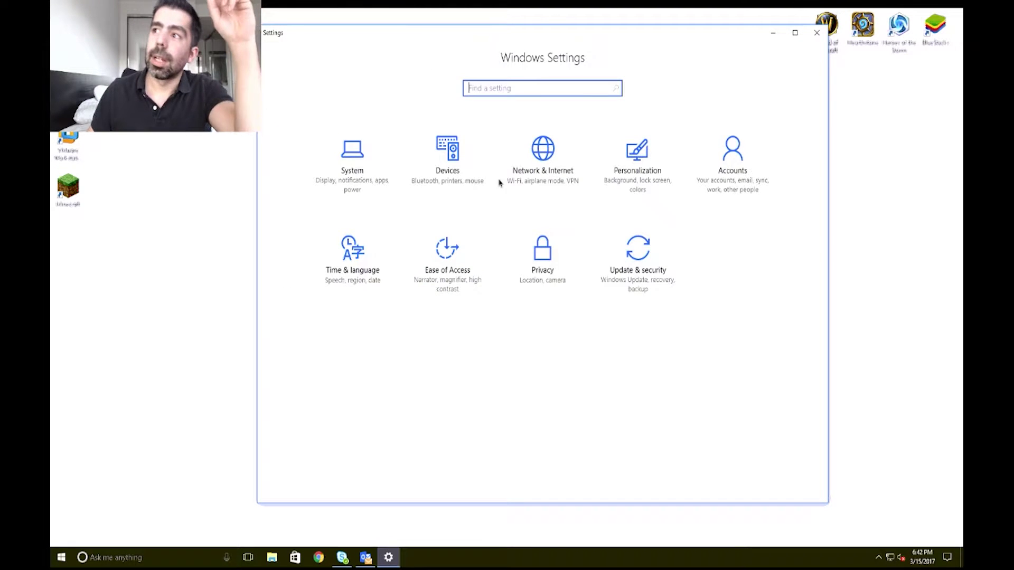
- Set the known Wi-Fi network CWHWIFI as a metered connection in the Network & Internet settings, and return to the Wi-Fi page
{"action": "left_click", "coordinate": [542, 171]}
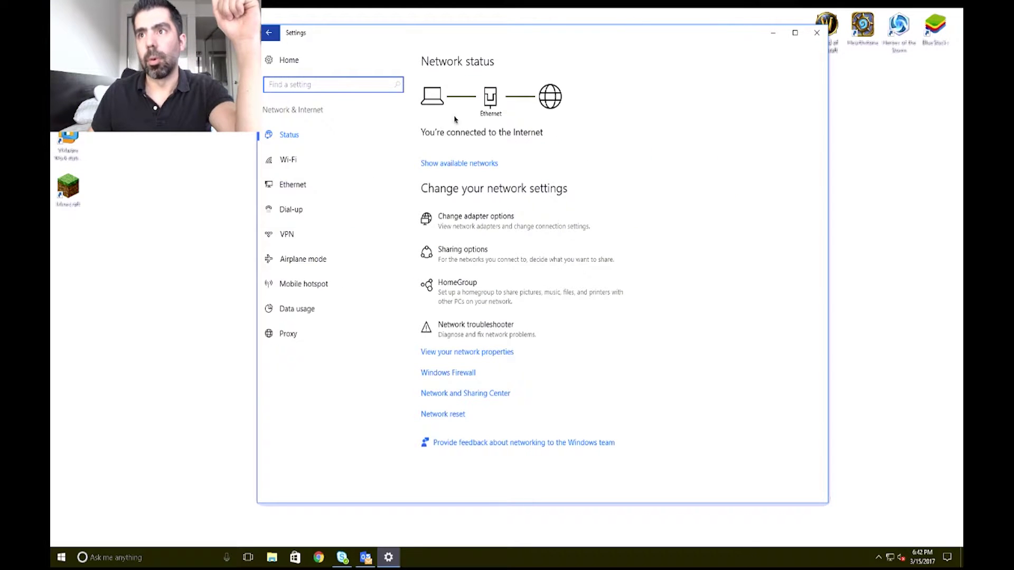
{"action": "left_click", "coordinate": [285, 161]}
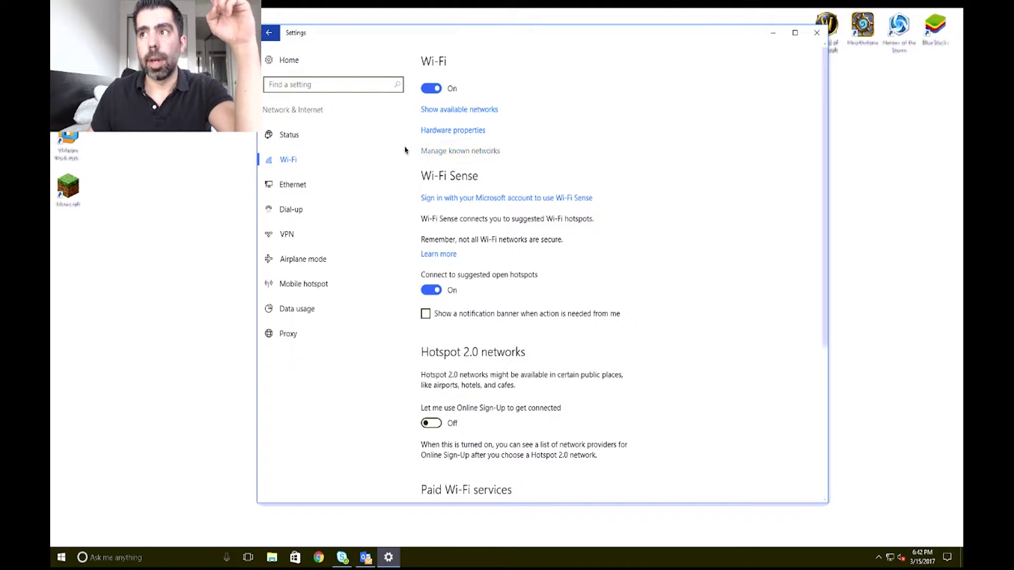
{"action": "left_click", "coordinate": [485, 154]}
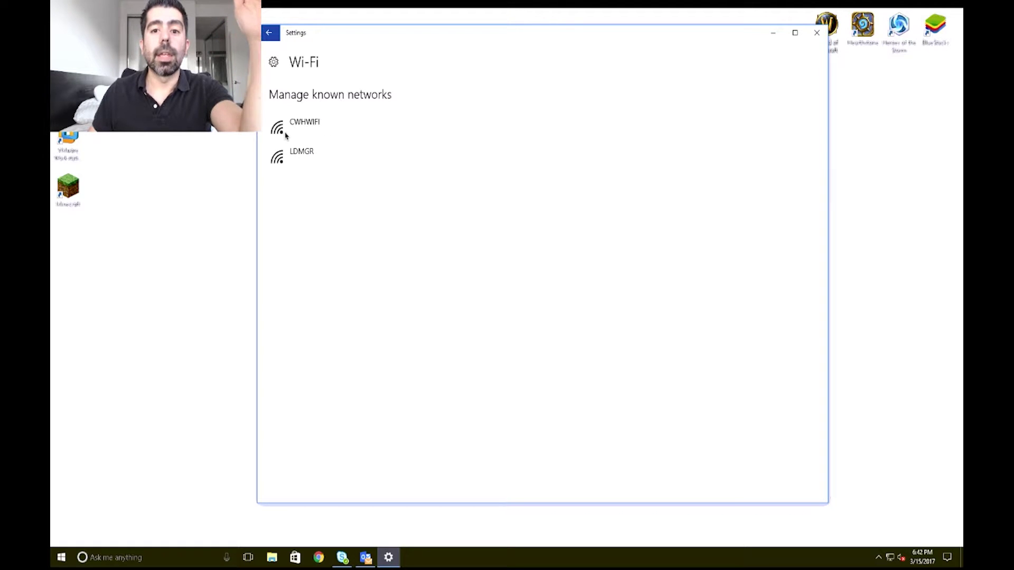
{"action": "left_click", "coordinate": [317, 133]}
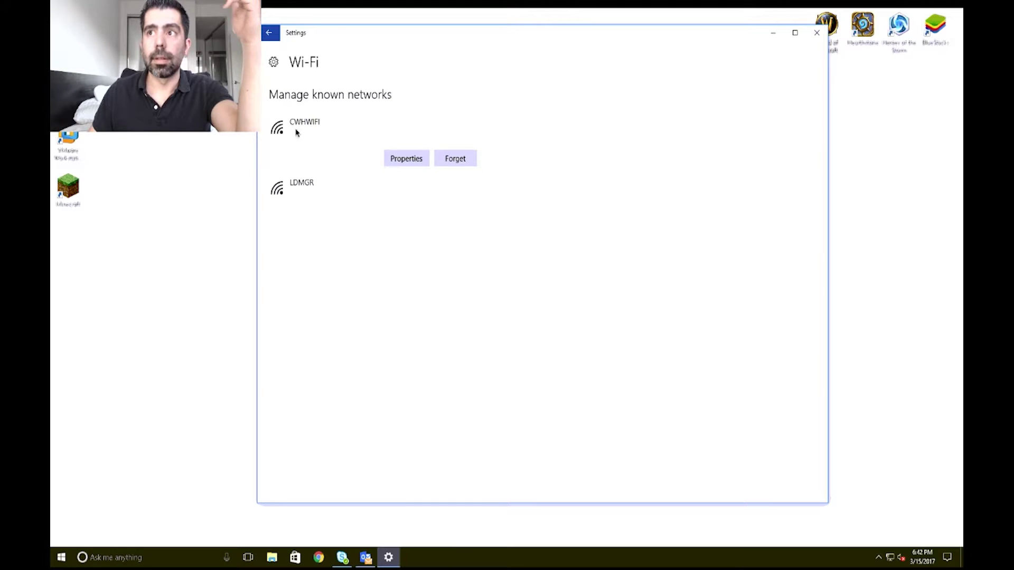
{"action": "left_click", "coordinate": [409, 165]}
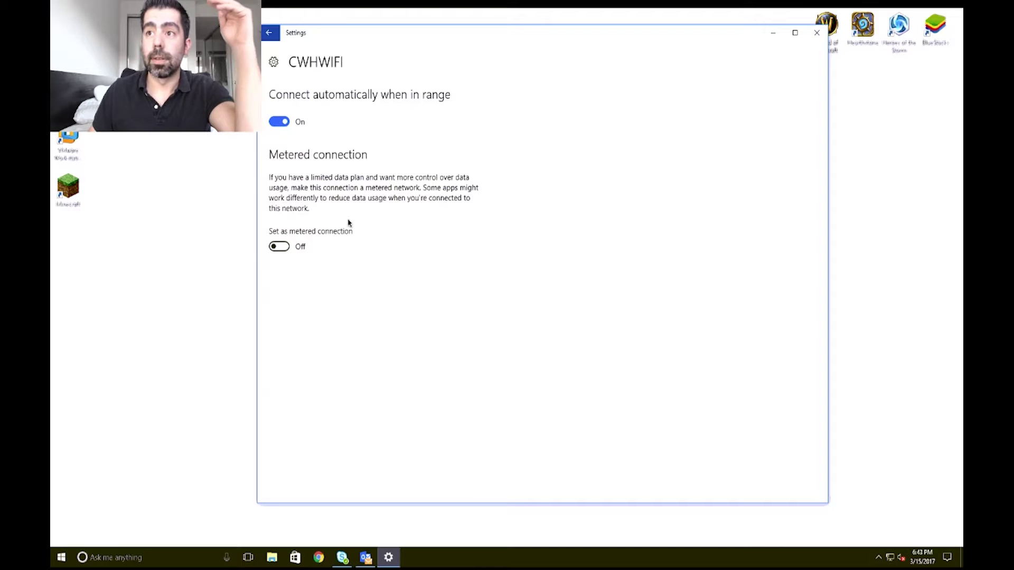
{"action": "left_click", "coordinate": [279, 247]}
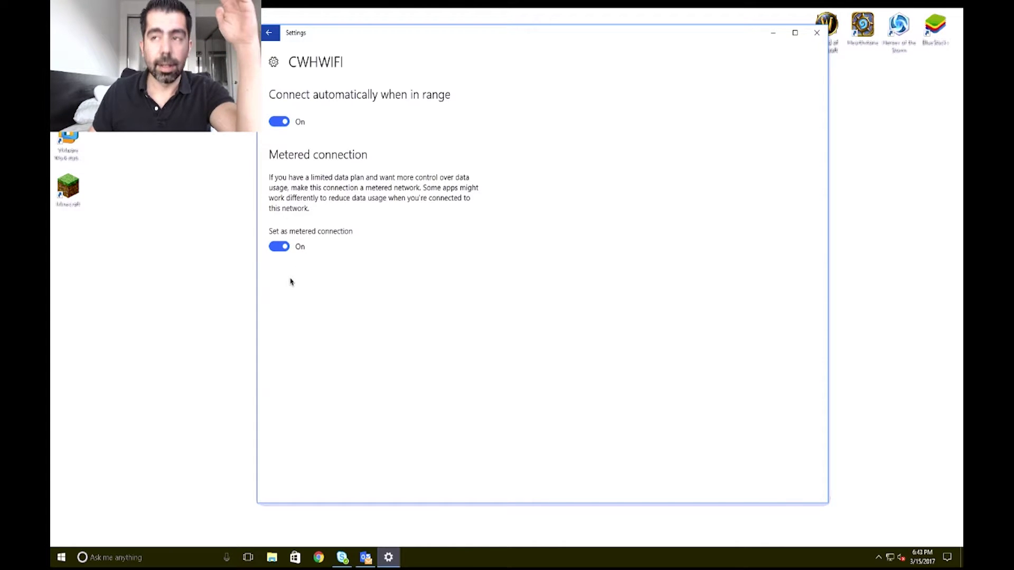
{"action": "left_click", "coordinate": [271, 34]}
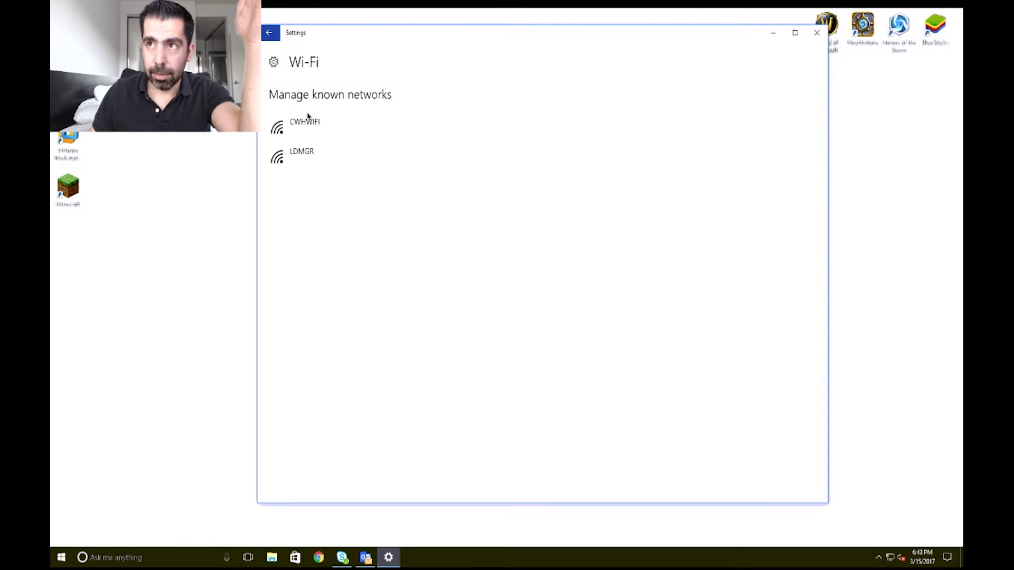
{"action": "left_click", "coordinate": [272, 33]}
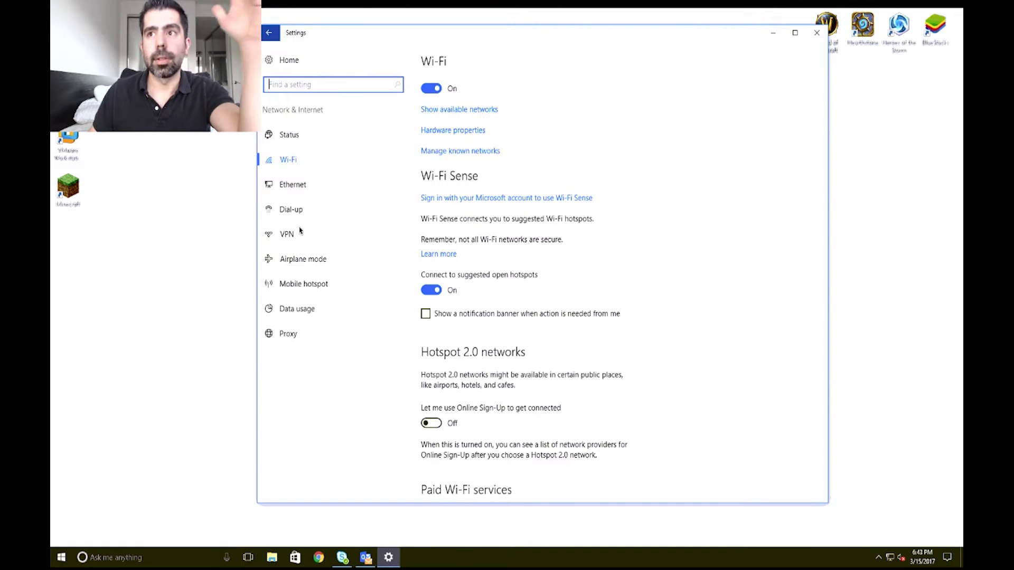
- Launch Registry Editor by running regedit and allow it to make changes to the device
{"action": "right_click", "coordinate": [62, 558]}
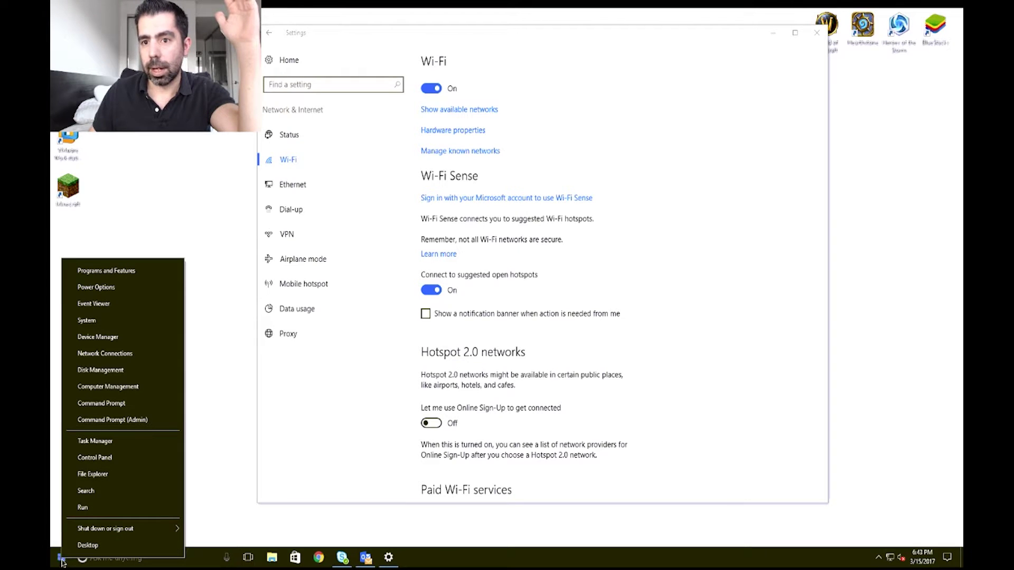
{"action": "left_click", "coordinate": [85, 508]}
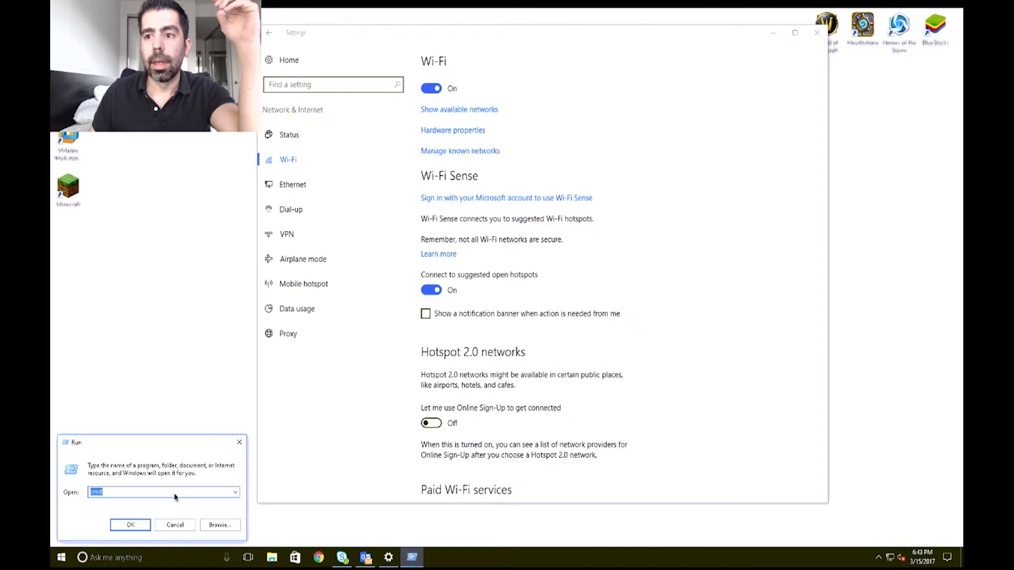
{"action": "left_click", "coordinate": [235, 492]}
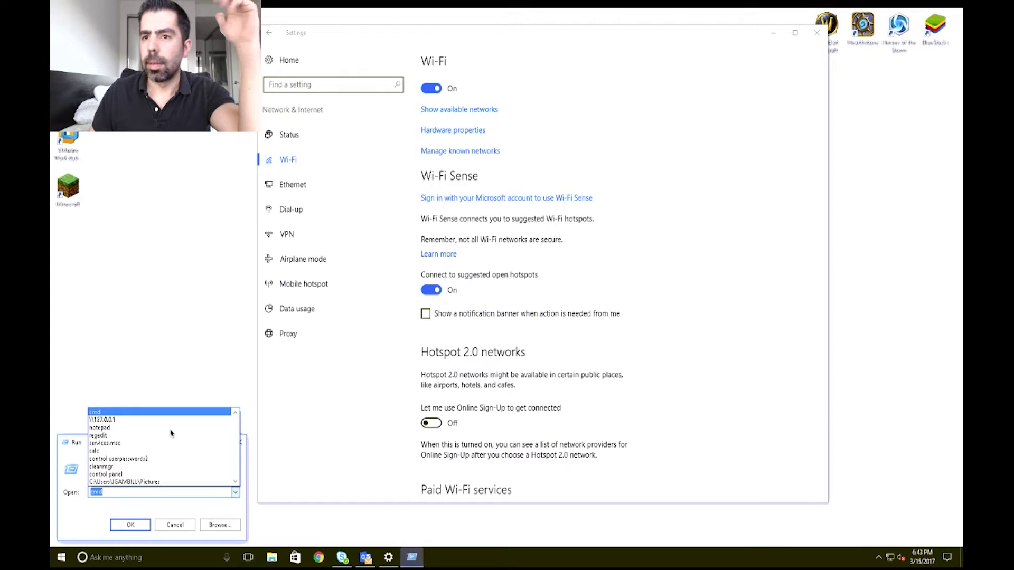
{"action": "left_click", "coordinate": [107, 438]}
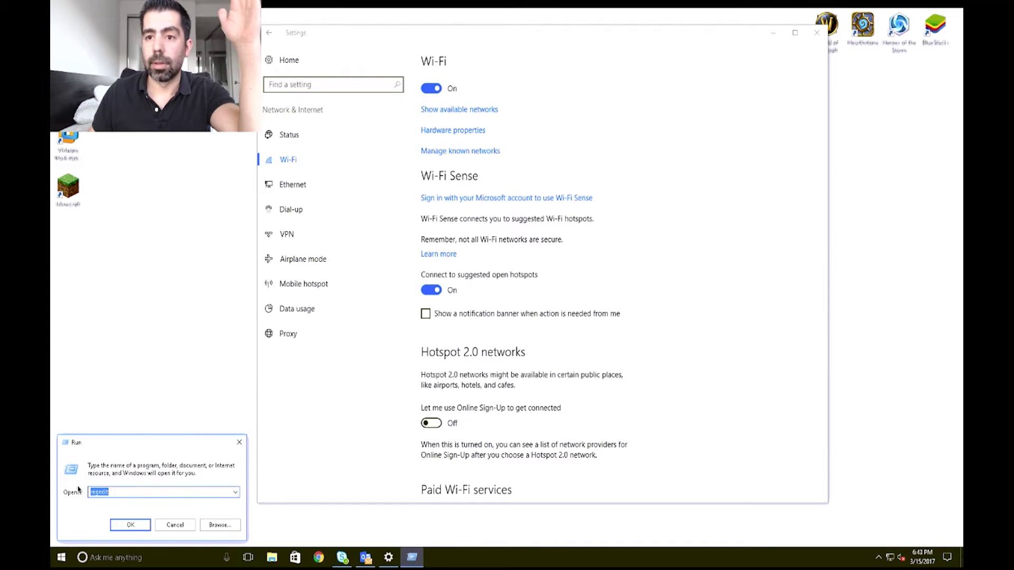
{"action": "left_click", "coordinate": [129, 525]}
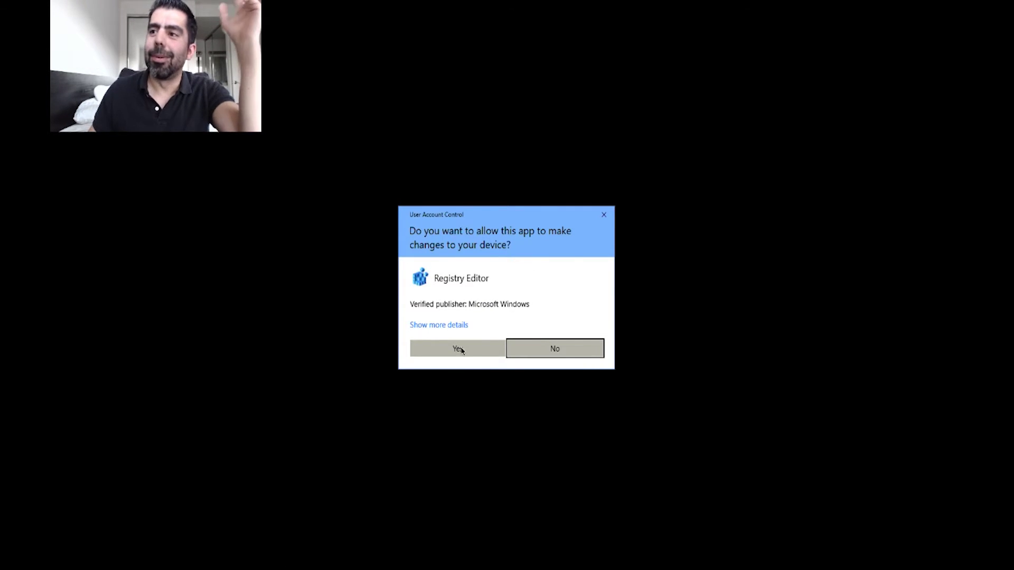
{"action": "left_click", "coordinate": [460, 351]}
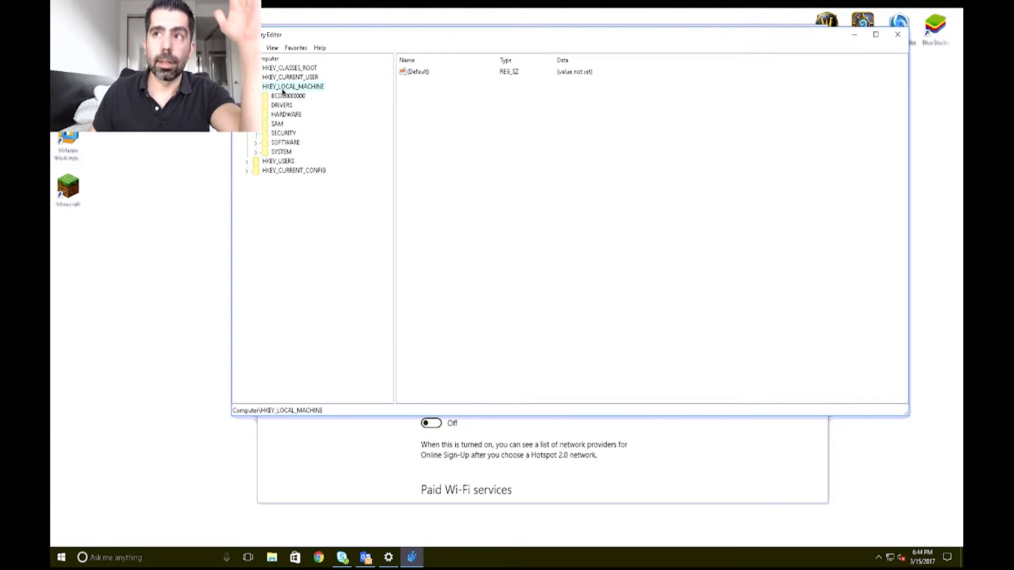
- Open the registry key HKEY_LOCAL_MACHINE\SOFTWARE\Microsoft\Windows NT\CurrentVersion\NetworkList\DefaultMediaCost
{"action": "left_click", "coordinate": [255, 145]}
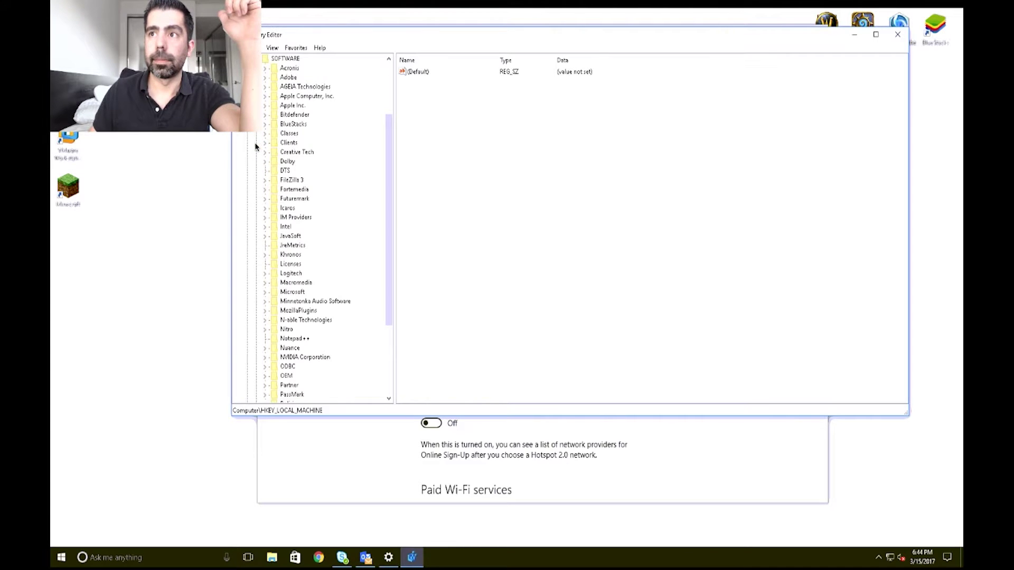
{"action": "left_click", "coordinate": [265, 294]}
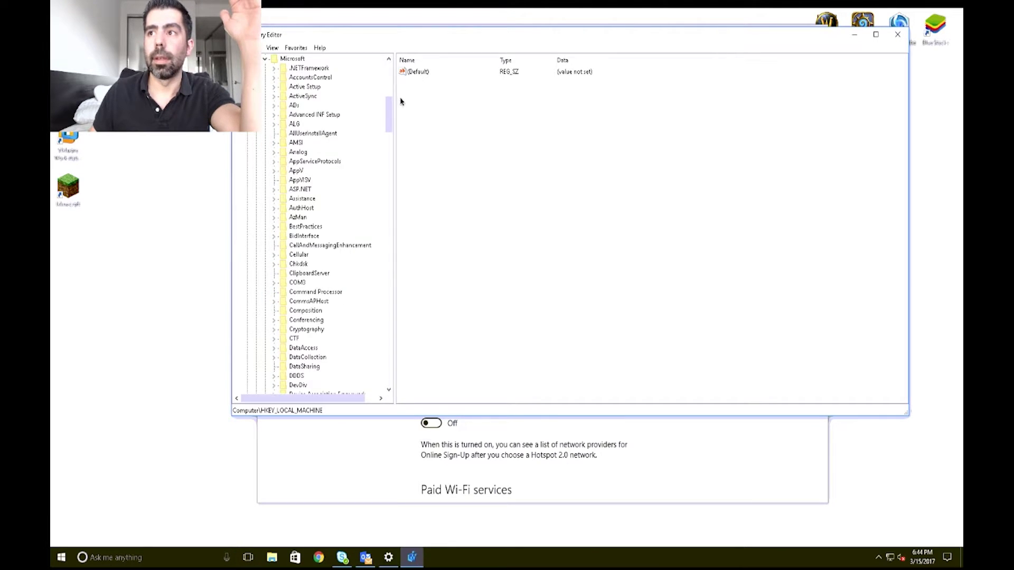
{"action": "left_click_drag", "start_coordinate": [391, 131], "coordinate": [386, 340]}
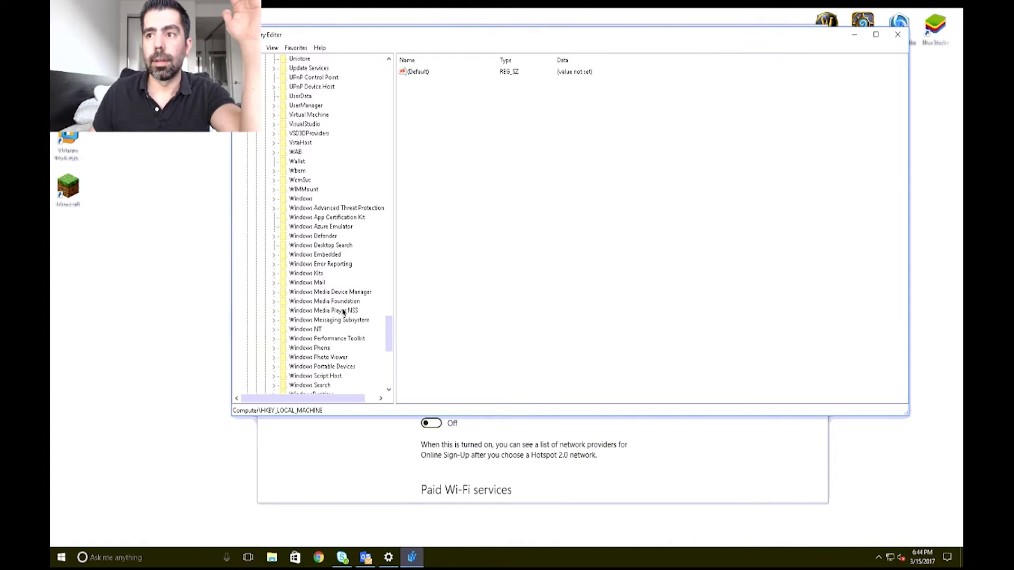
{"action": "left_click", "coordinate": [274, 329]}
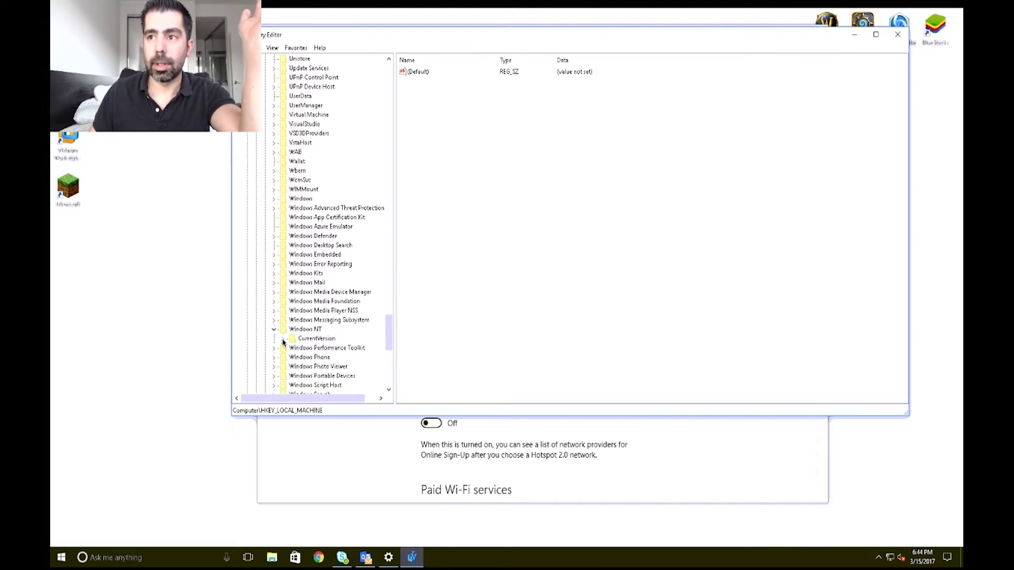
{"action": "left_click", "coordinate": [284, 339]}
{"action": "left_click_drag", "start_coordinate": [386, 301], "coordinate": [388, 323]}
{"action": "scroll", "coordinate": [388, 323], "scroll_direction": "down", "scroll_amount": 1}
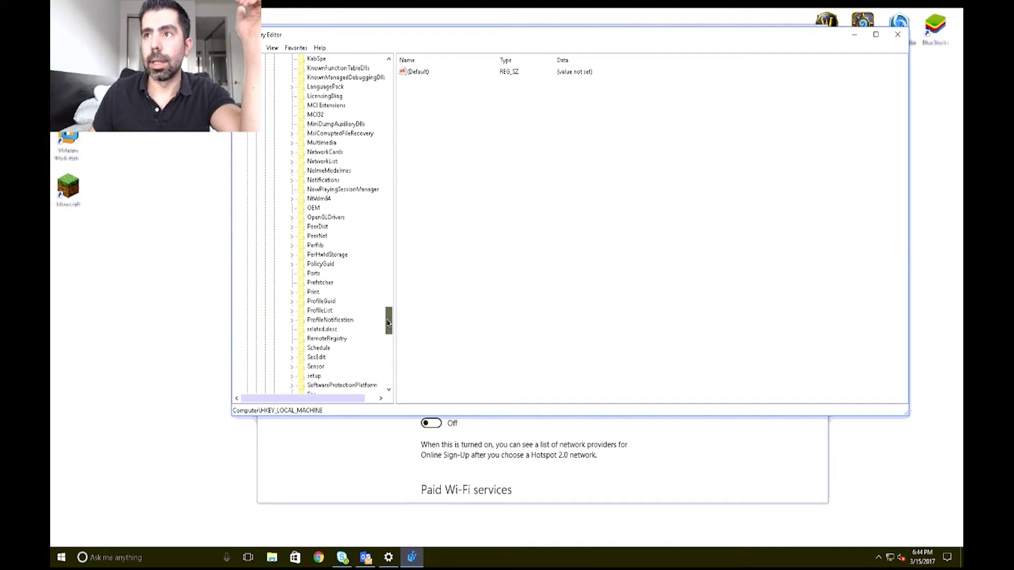
{"action": "left_click", "coordinate": [292, 162]}
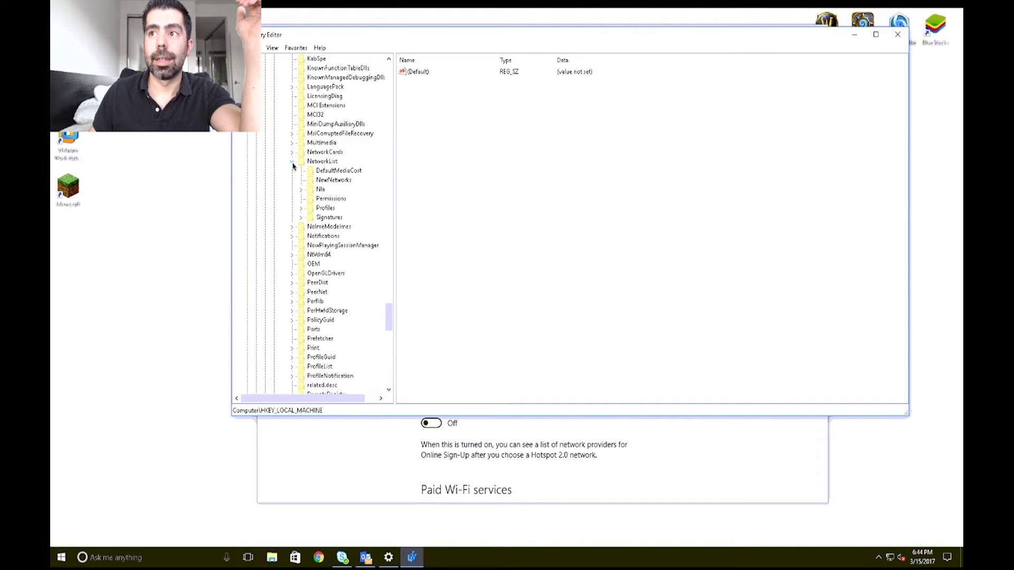
{"action": "left_click", "coordinate": [336, 171]}
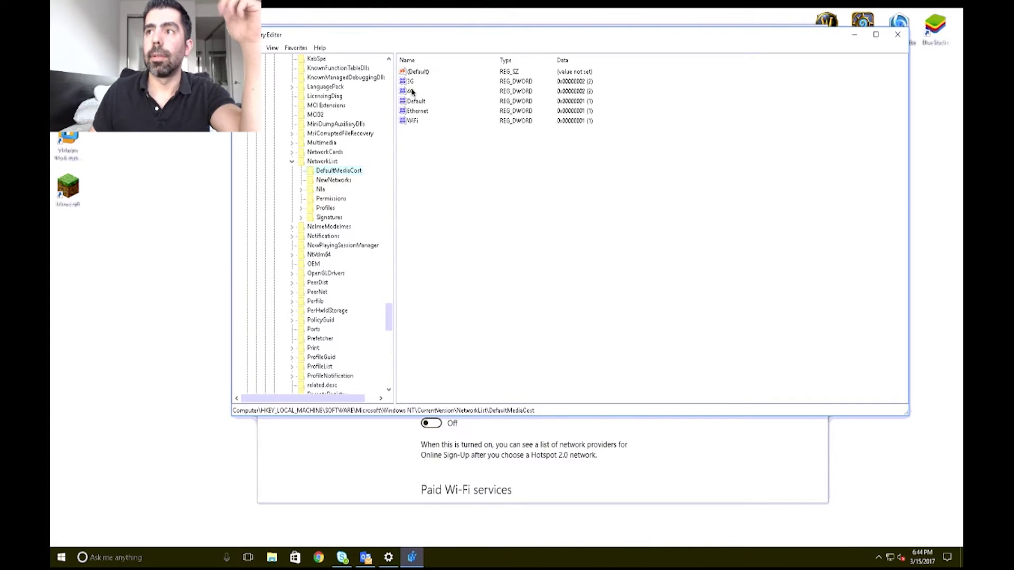
- Switch to the Settings window and close it, returning to the DefaultMediaCost key in Registry Editor
{"action": "left_click", "coordinate": [413, 122]}
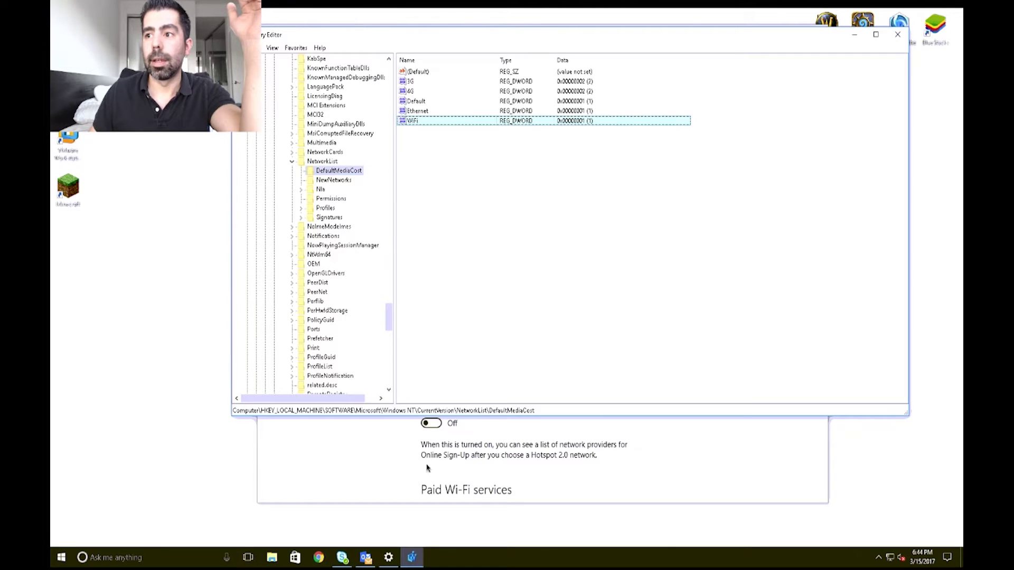
{"action": "key", "text": "alt+Tab"}
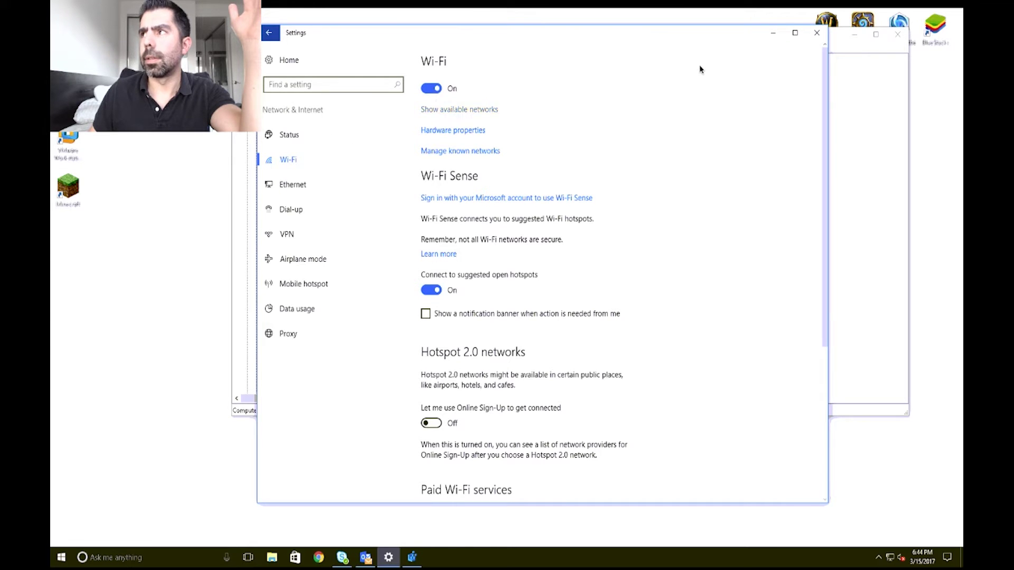
{"action": "left_click", "coordinate": [816, 34]}
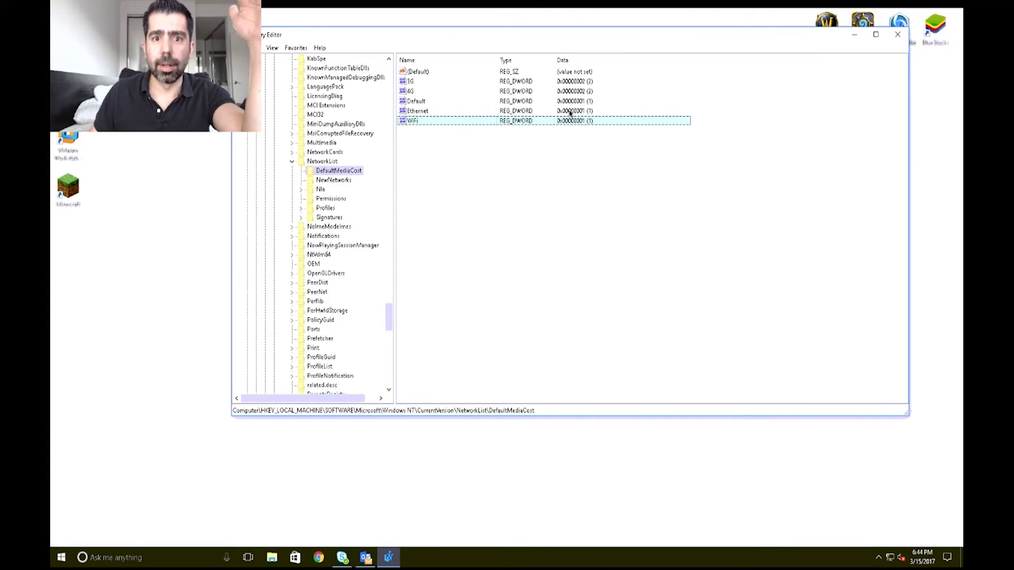
- Compare the data of the 4G, Default, Ethernet and WiFi entries in the DefaultMediaCost key
{"action": "left_click", "coordinate": [417, 93]}
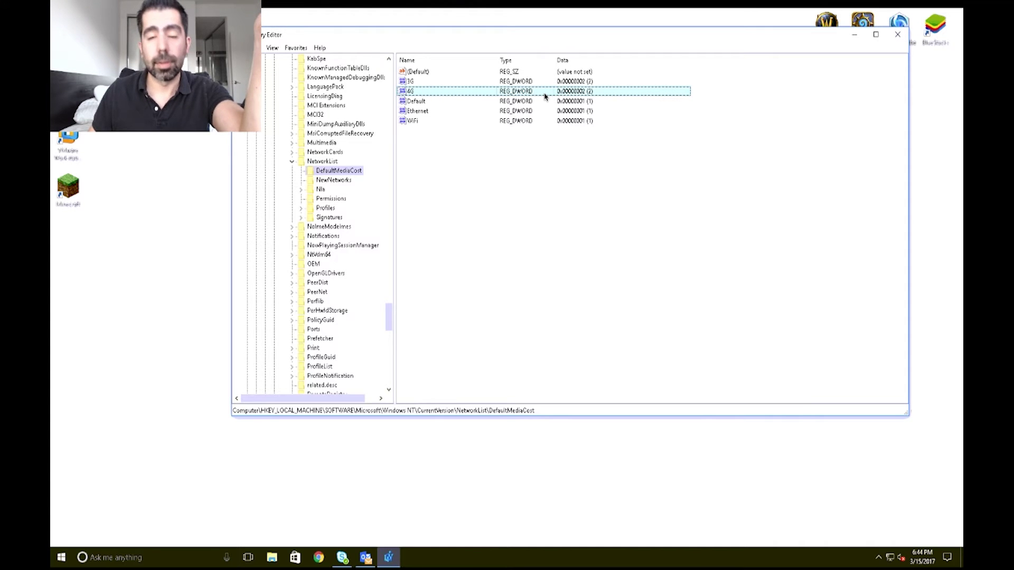
{"action": "left_click", "coordinate": [417, 103]}
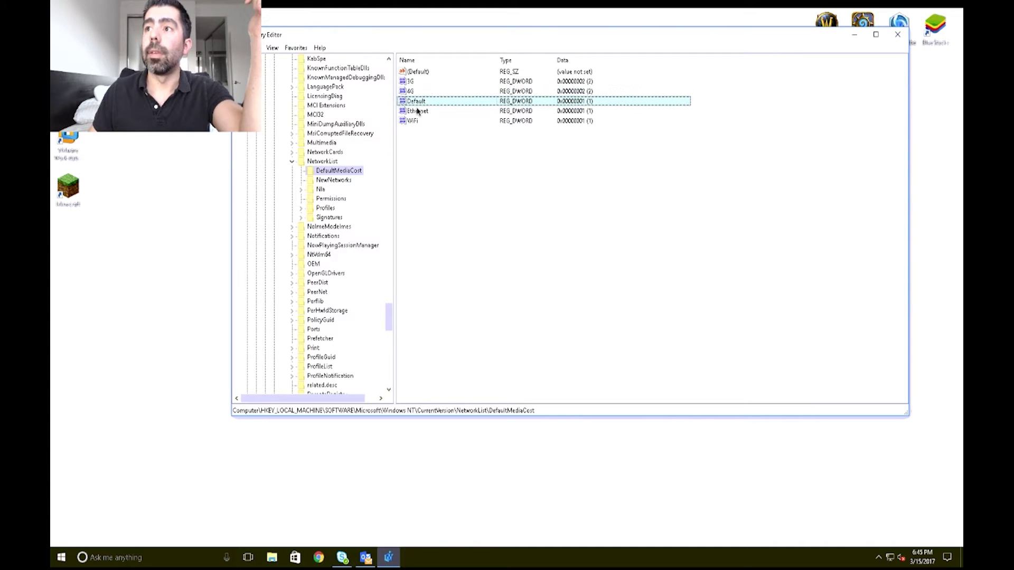
{"action": "left_click", "coordinate": [415, 112]}
{"action": "left_click", "coordinate": [415, 122]}
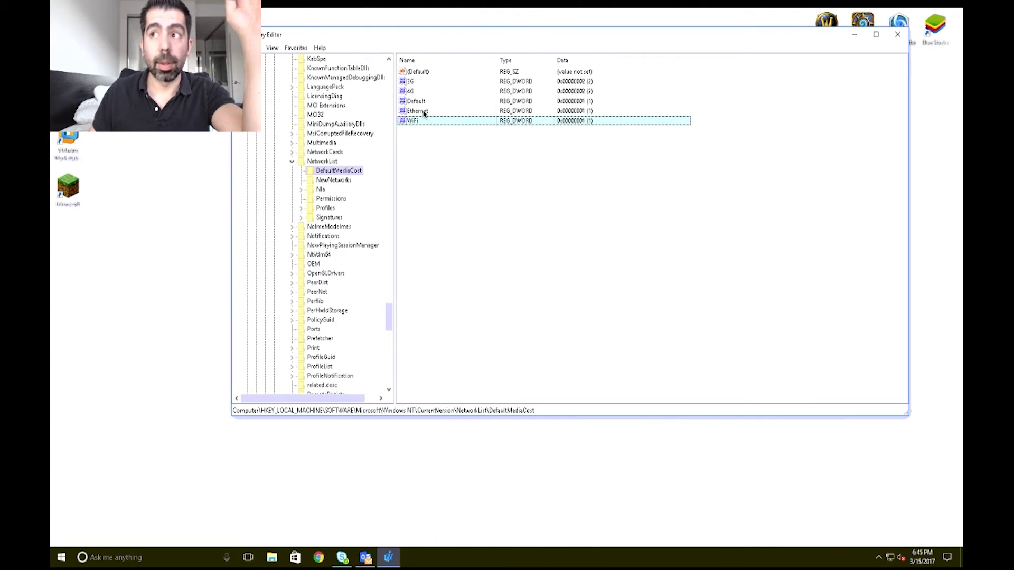
- Set the data of both the Ethernet and WiFi DWORD values in DefaultMediaCost to 2
{"action": "double_click", "coordinate": [417, 111]}
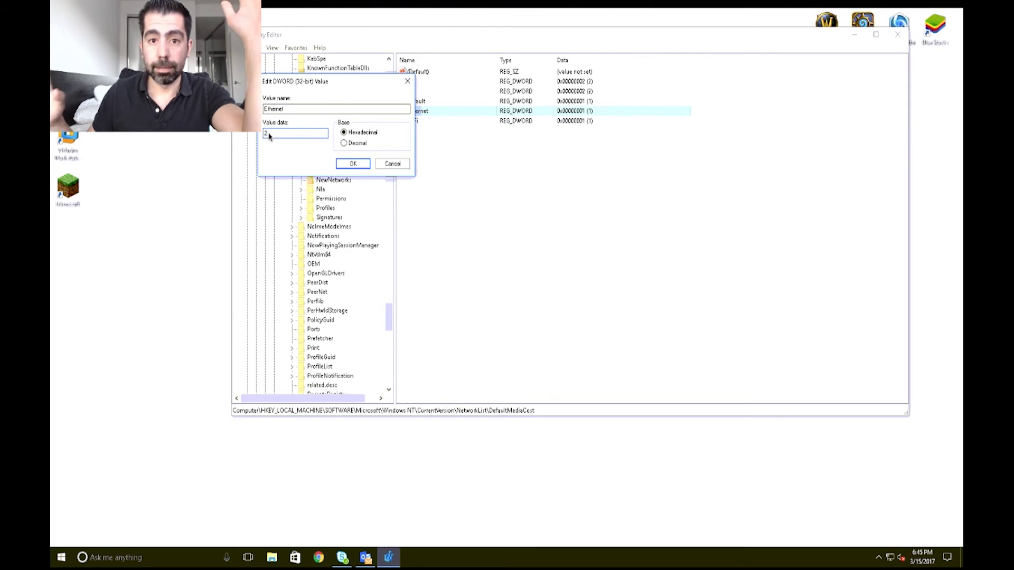
{"action": "type", "text": "2"}
{"action": "left_click", "coordinate": [353, 164]}
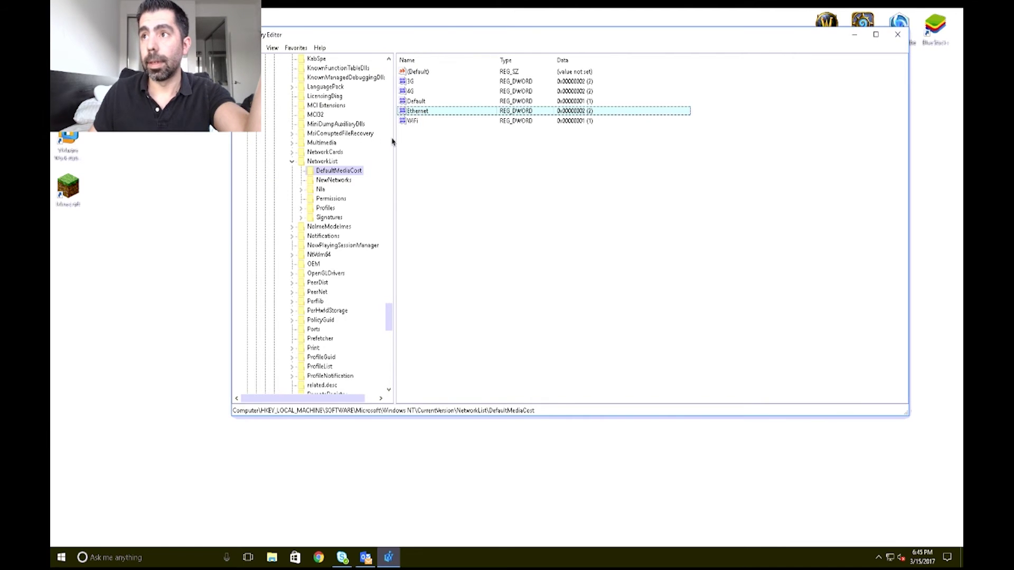
{"action": "double_click", "coordinate": [414, 121]}
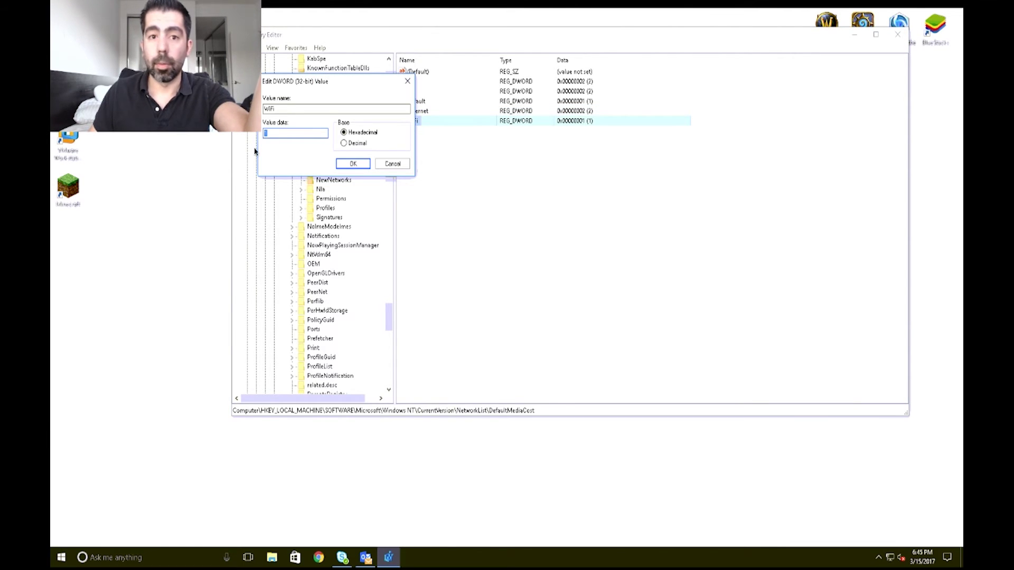
{"action": "type", "text": "2"}
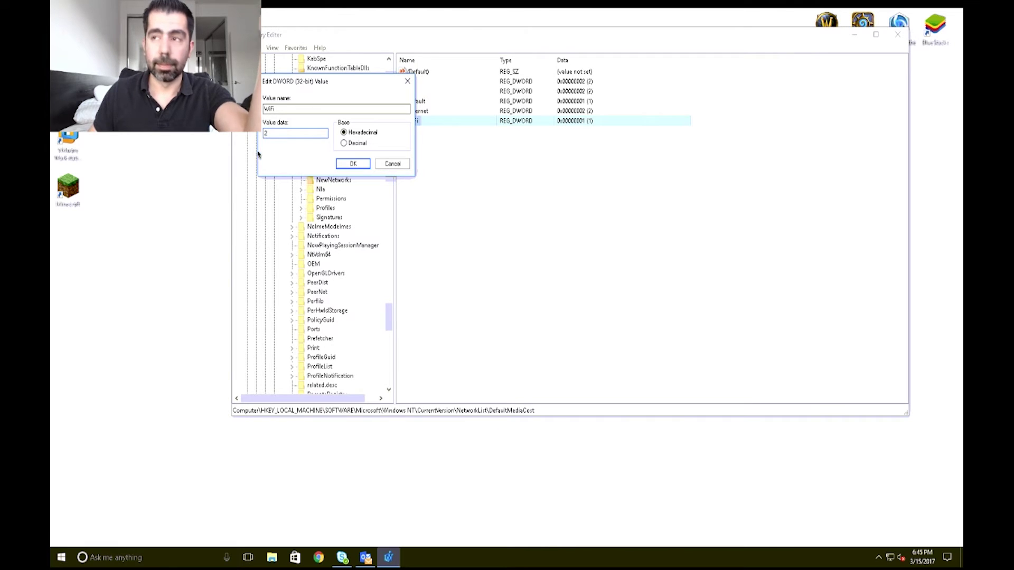
{"action": "left_click", "coordinate": [353, 164]}
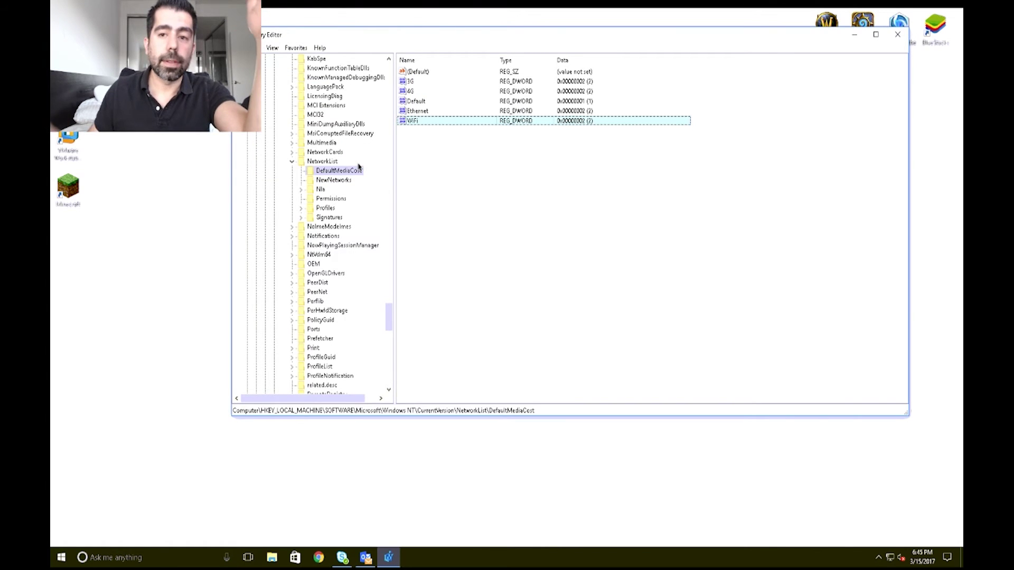